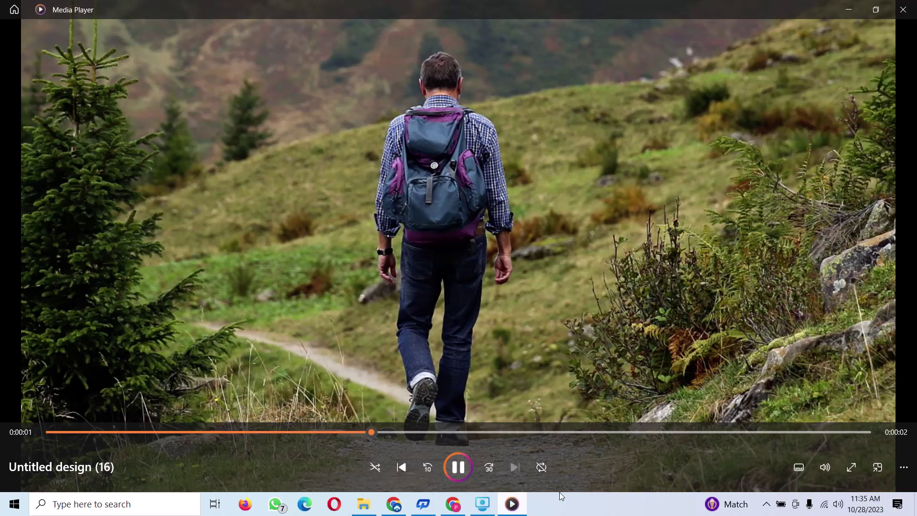
Set the hiker-on-trail photo from the 'man go to the hill' results as page 6's background
{"action": "key", "text": "alt+Tab"}
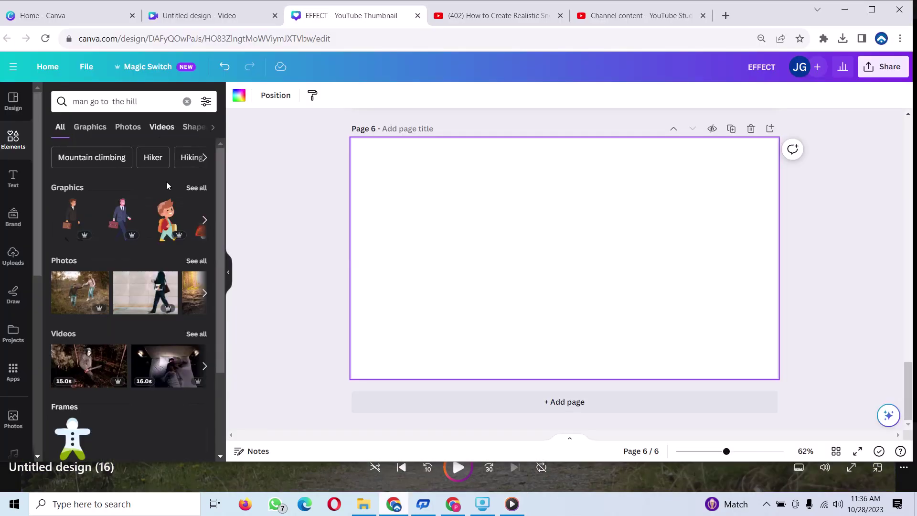
{"action": "left_click", "coordinate": [189, 265]}
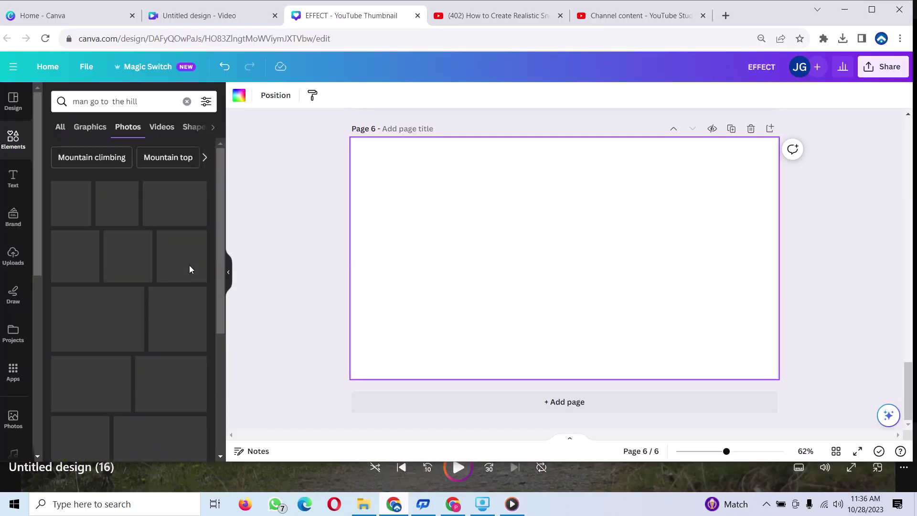
{"action": "scroll", "coordinate": [143, 272], "scroll_direction": "down", "scroll_amount": 3}
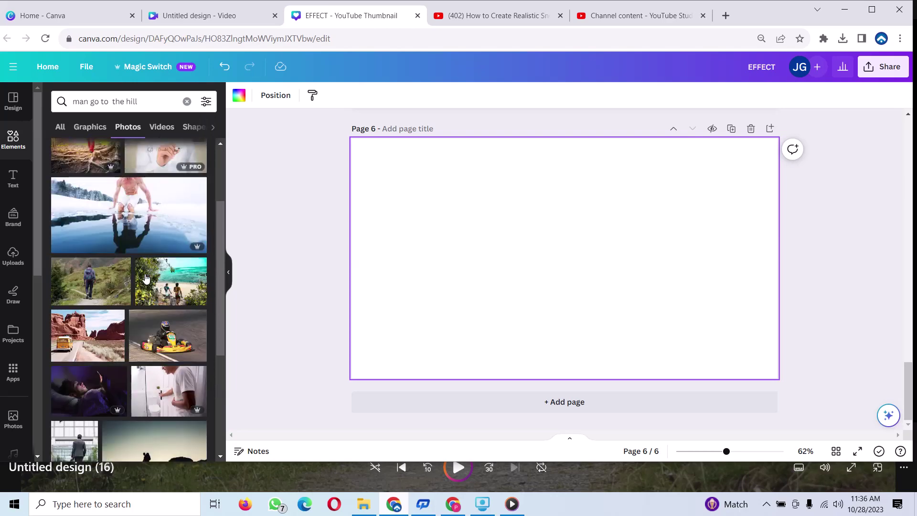
{"action": "left_click", "coordinate": [86, 280]}
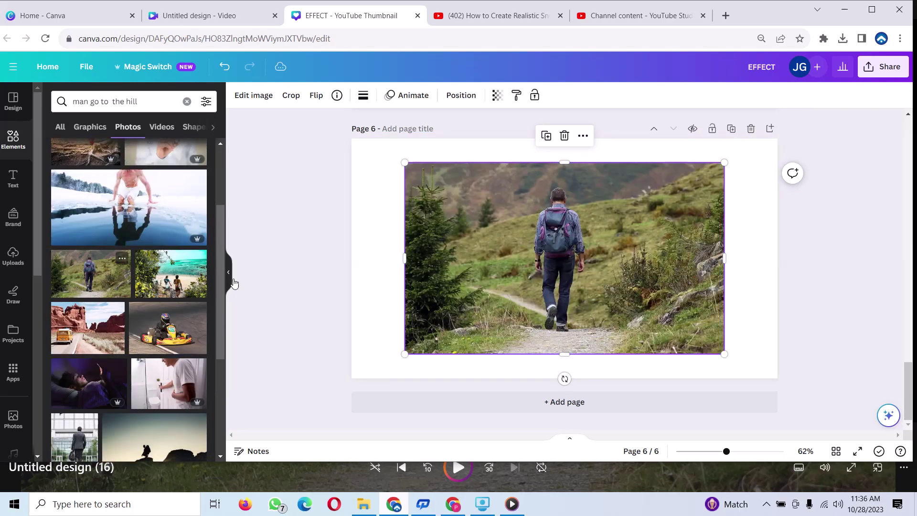
{"action": "right_click", "coordinate": [494, 264]}
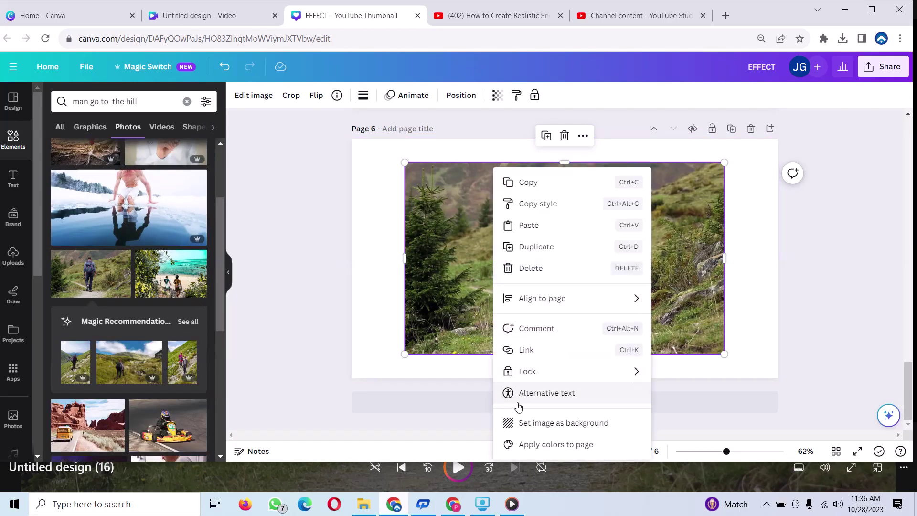
{"action": "left_click", "coordinate": [521, 424]}
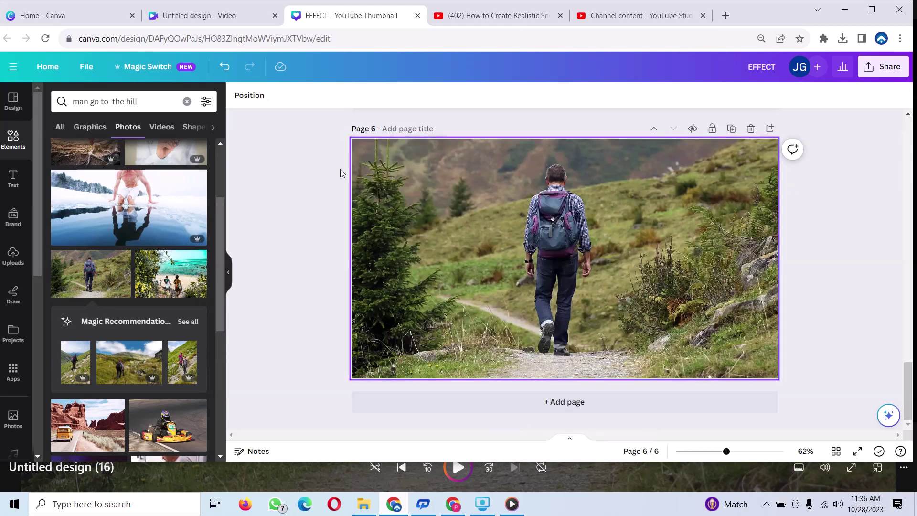
Apply BG Remover to the page 6 hiker photo, leaving only the man on white
{"action": "left_click", "coordinate": [432, 189]}
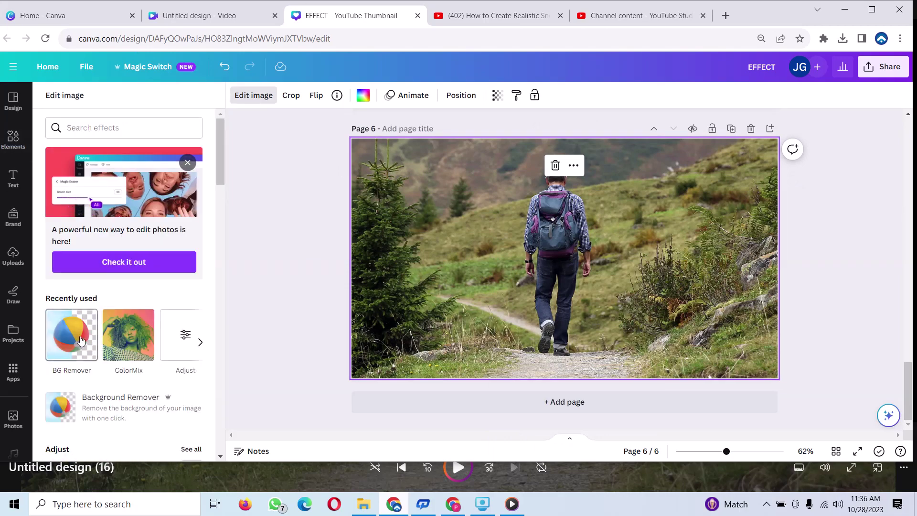
{"action": "left_click", "coordinate": [80, 340]}
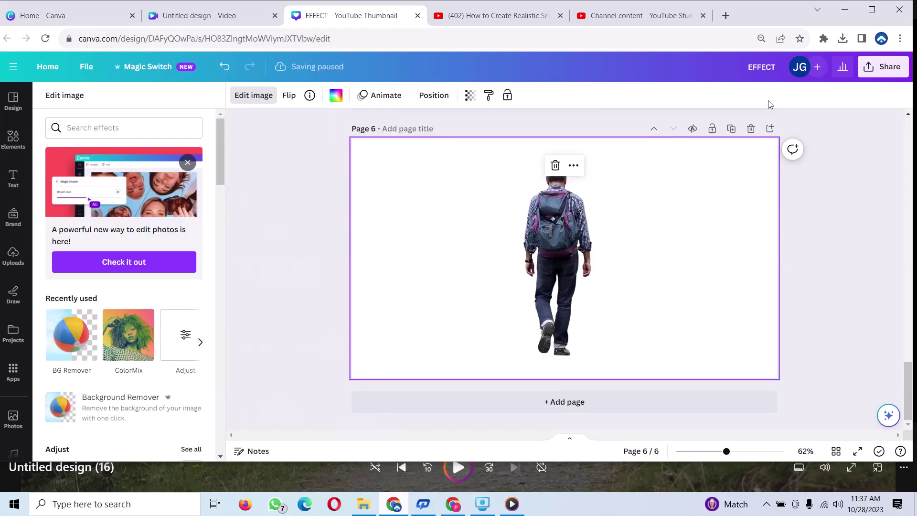
Download page 6 as a transparent-background PNG, saved as EFFECT (53).png
{"action": "left_click", "coordinate": [882, 69]}
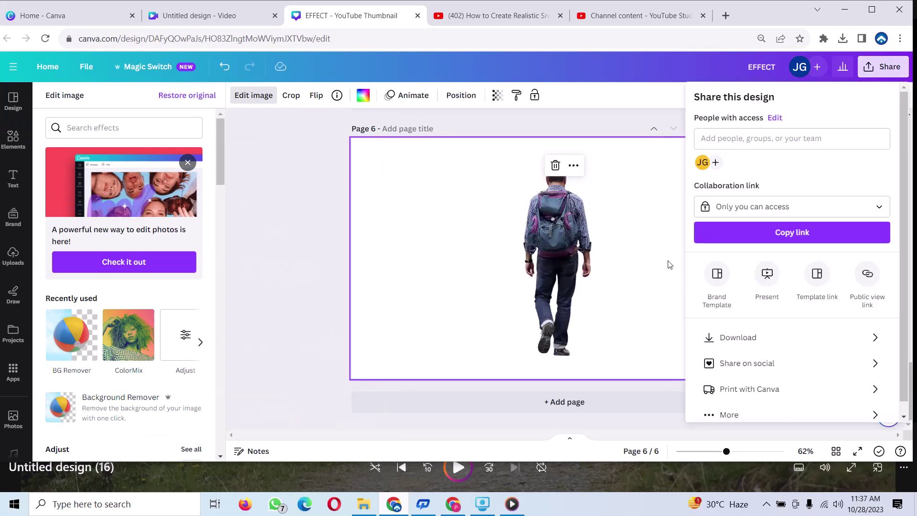
{"action": "left_click", "coordinate": [730, 335]}
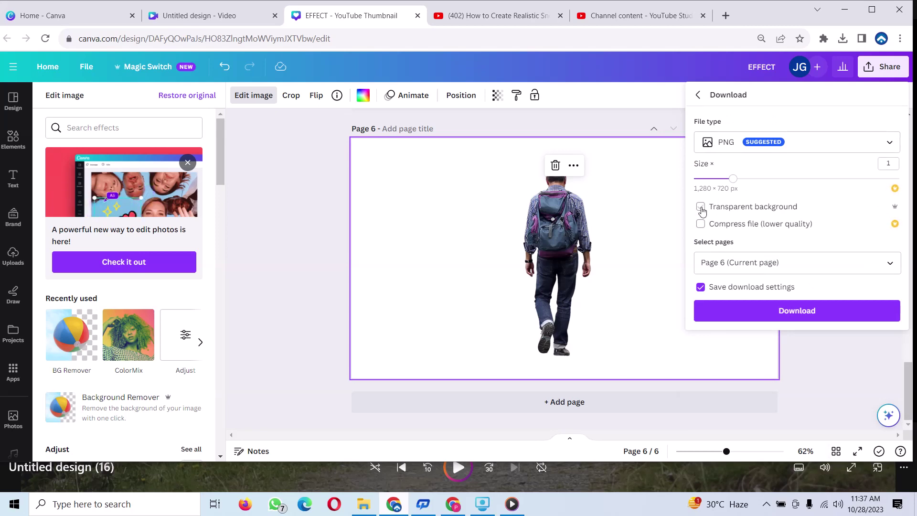
{"action": "left_click", "coordinate": [700, 207]}
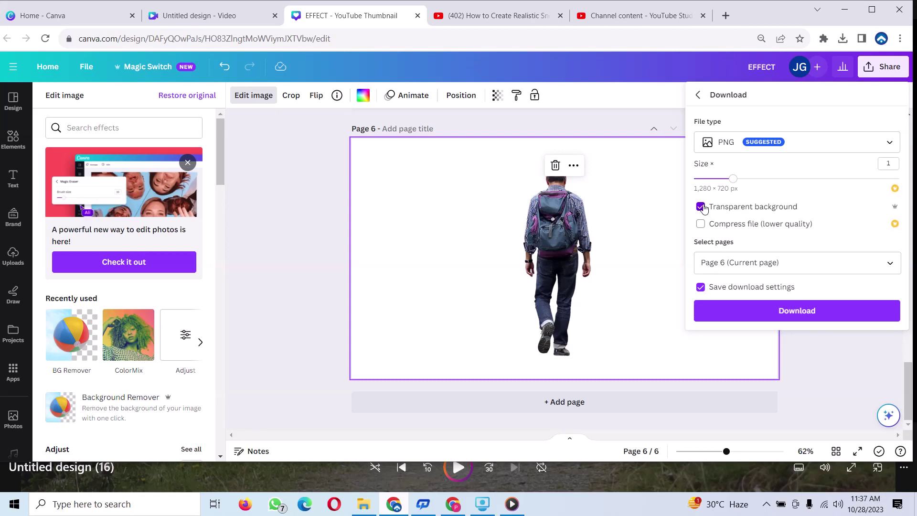
{"action": "left_click", "coordinate": [800, 317]}
{"action": "left_click", "coordinate": [13, 258]}
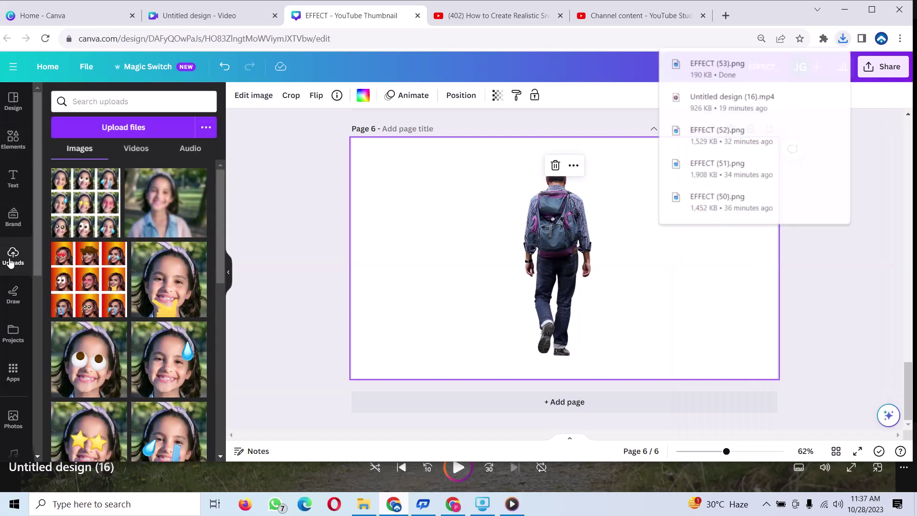
{"action": "mouse_move", "coordinate": [752, 68]}
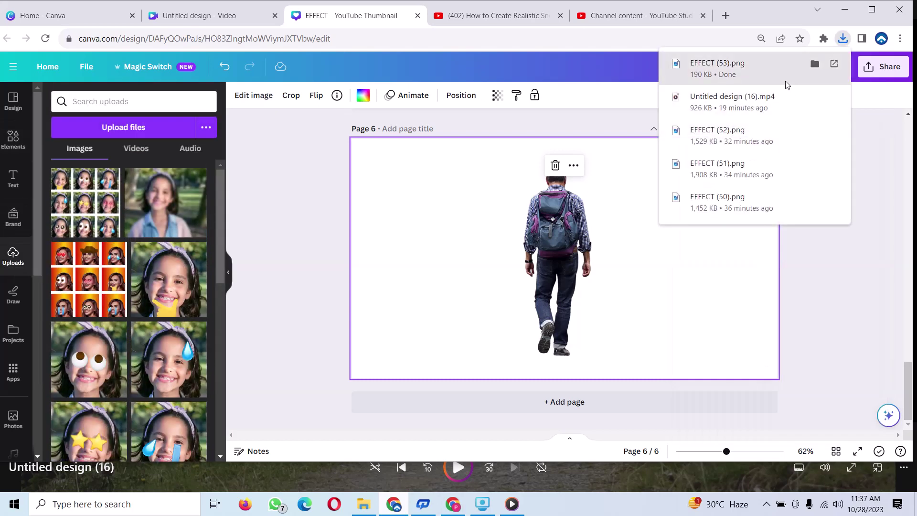
Upload EFFECT (53).png and restore the full hiker photo as page 6's background
{"action": "left_click_drag", "start_coordinate": [781, 69], "coordinate": [109, 190]}
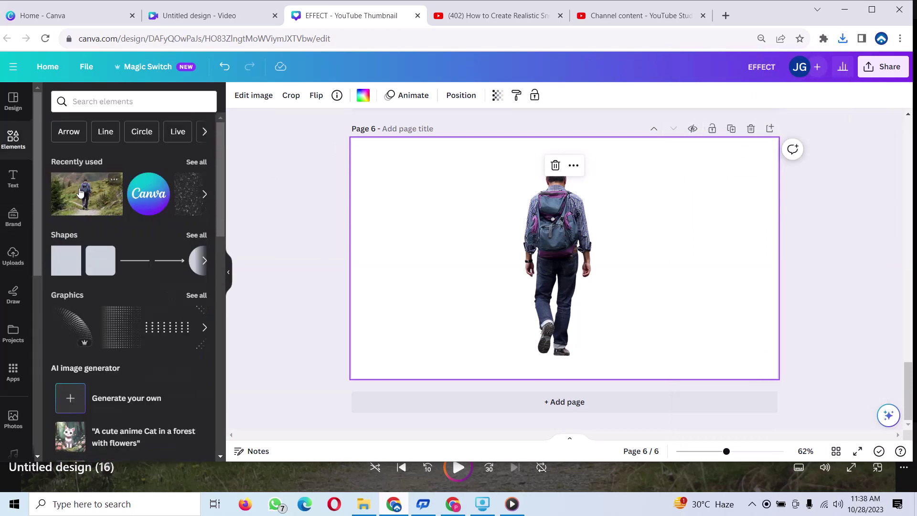
{"action": "left_click", "coordinate": [79, 192]}
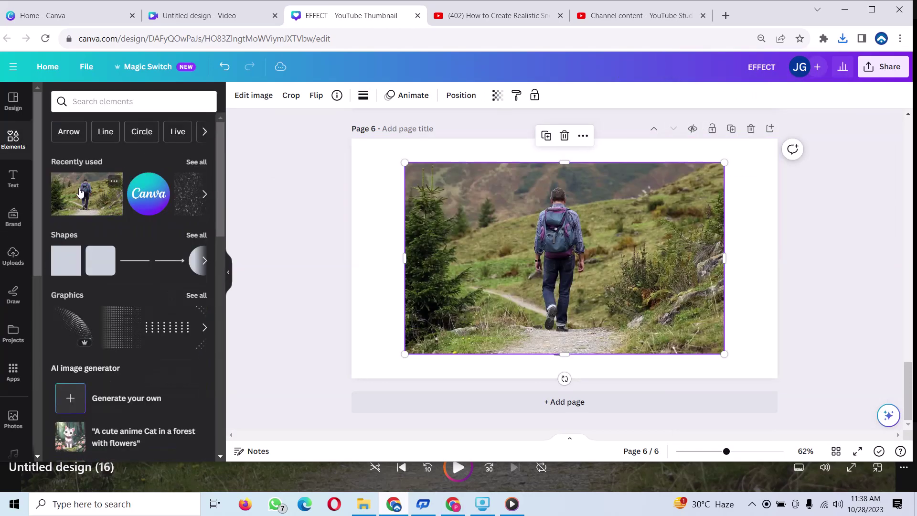
{"action": "right_click", "coordinate": [455, 237]}
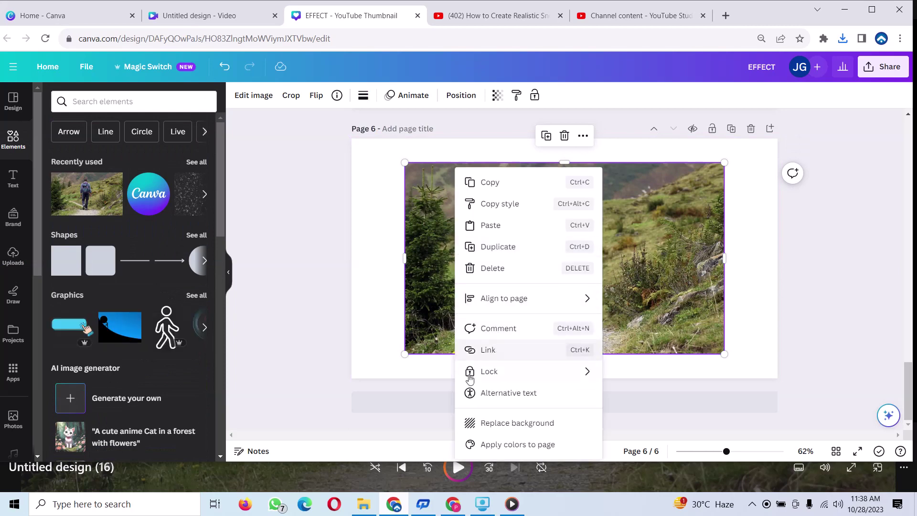
{"action": "left_click", "coordinate": [511, 424]}
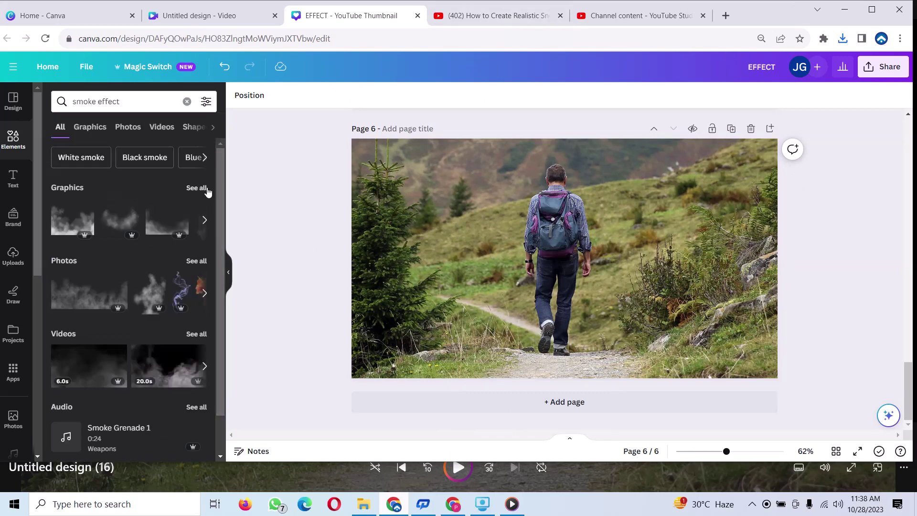
Add a white smoke graphic over the hiker photo and flip it vertically
{"action": "left_click", "coordinate": [207, 189]}
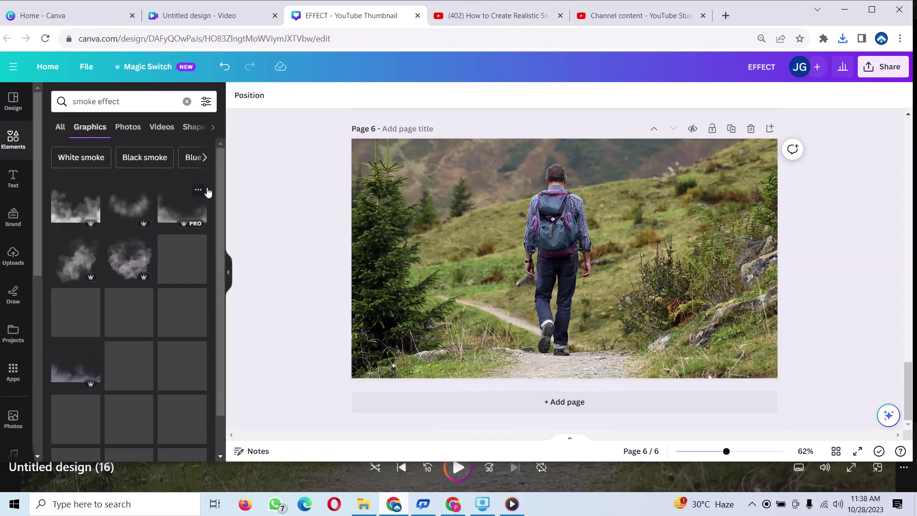
{"action": "left_click", "coordinate": [171, 207]}
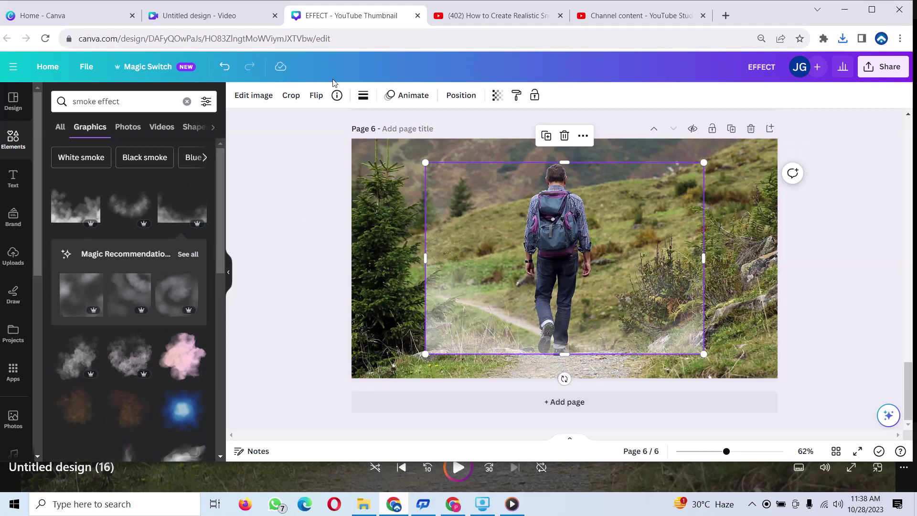
{"action": "left_click", "coordinate": [320, 102]}
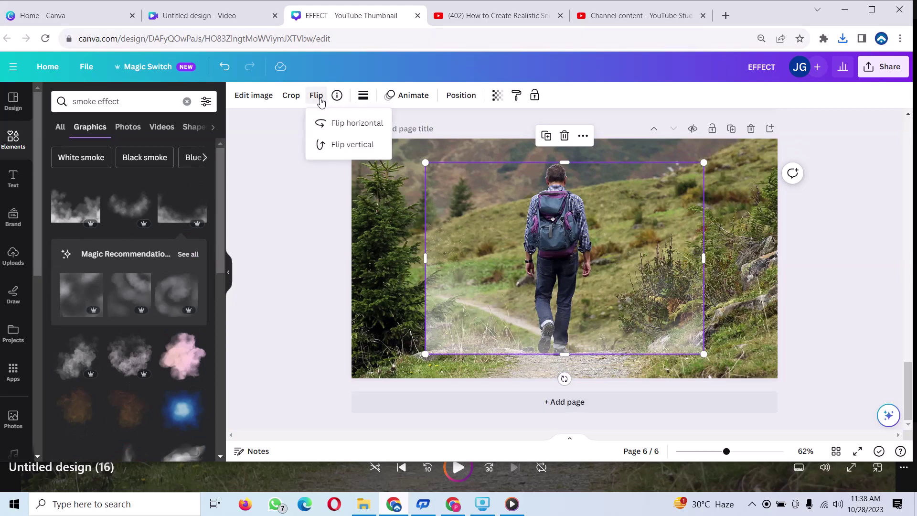
{"action": "left_click", "coordinate": [356, 145]}
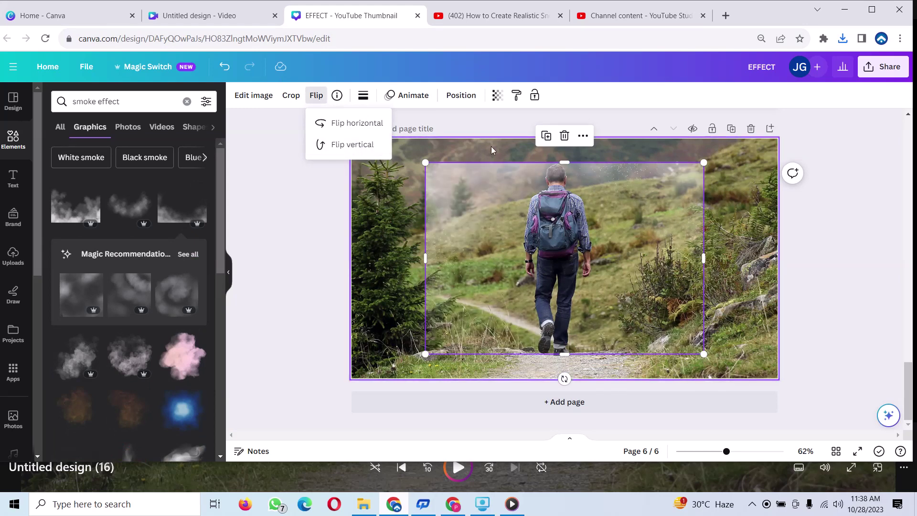
{"action": "left_click", "coordinate": [545, 156]}
Duplicate the smoke overlay into several stacked copies and select them all
{"action": "left_click", "coordinate": [545, 138]}
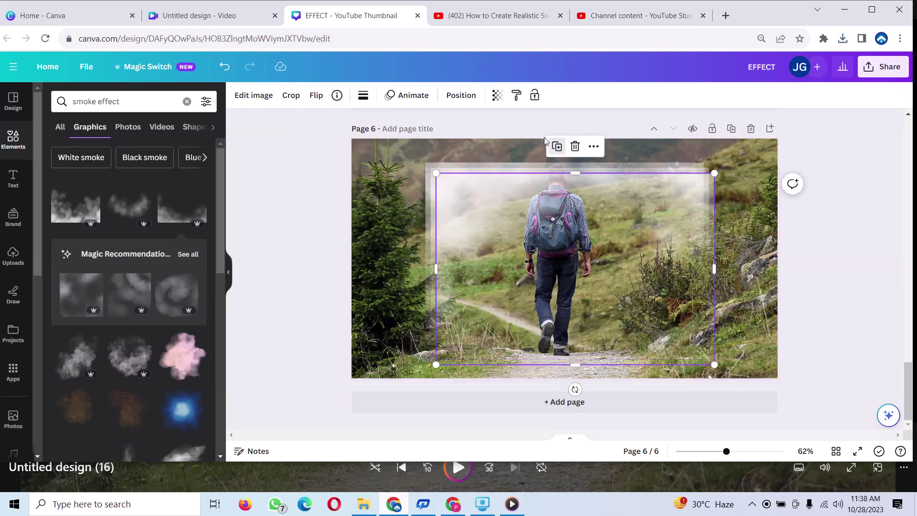
{"action": "left_click", "coordinate": [557, 147]}
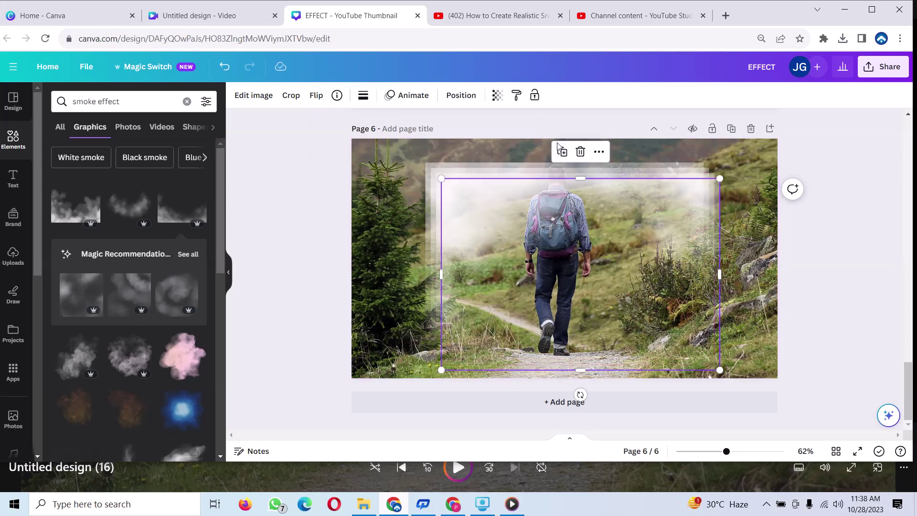
{"action": "left_click", "coordinate": [558, 149]}
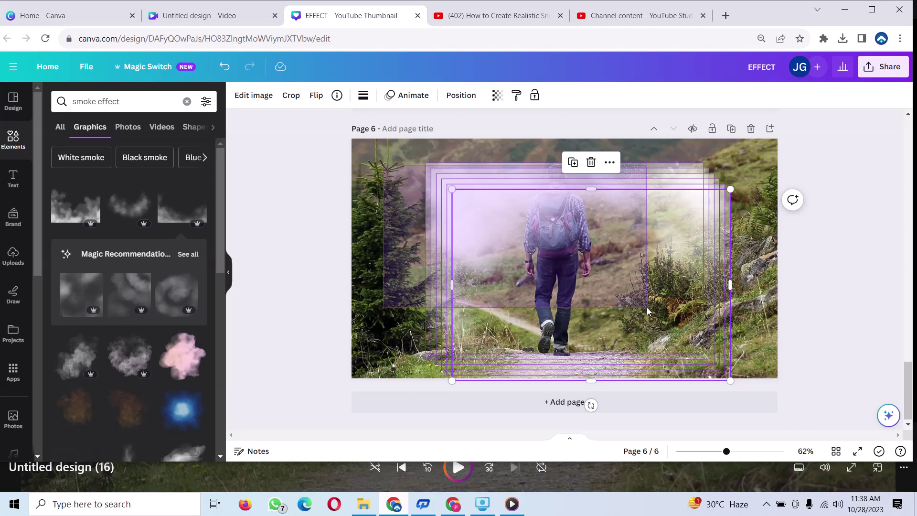
{"action": "left_click_drag", "start_coordinate": [489, 243], "coordinate": [647, 308]}
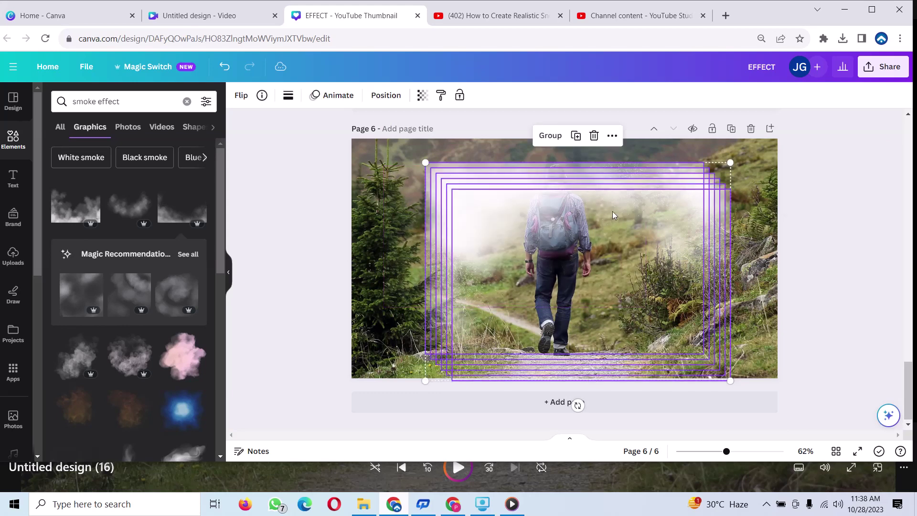
Align the smoke copies to middle and center, then enlarge them to about 1319.5 × 908.8 px
{"action": "left_click", "coordinate": [377, 100]}
{"action": "left_click", "coordinate": [70, 212]}
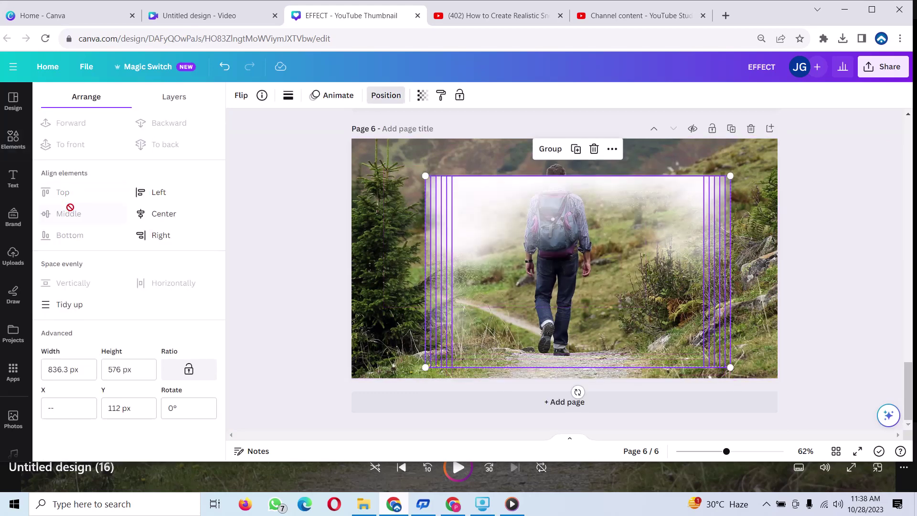
{"action": "left_click", "coordinate": [159, 214]}
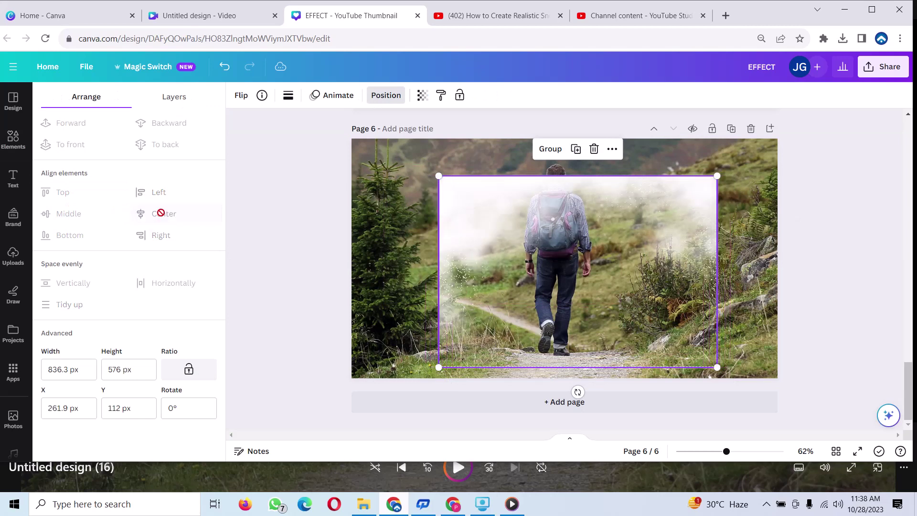
{"action": "left_click_drag", "start_coordinate": [532, 243], "coordinate": [446, 204]}
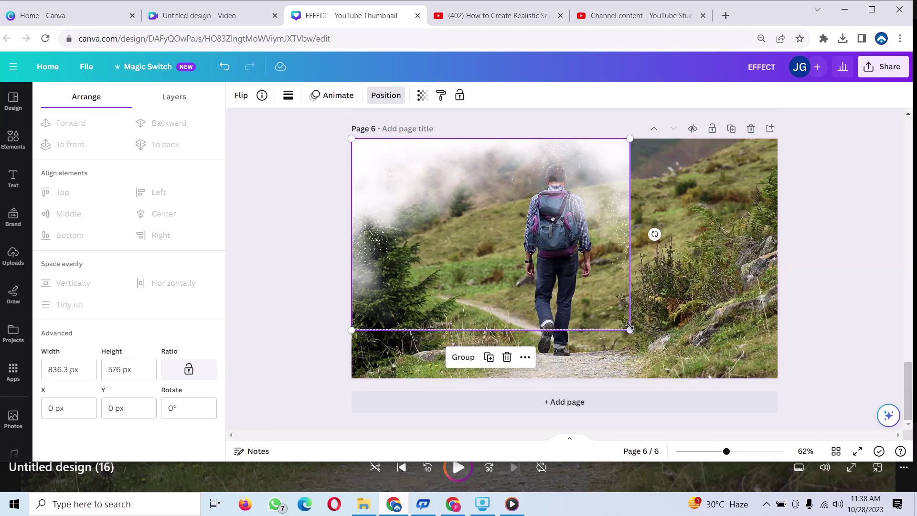
{"action": "mouse_move", "coordinate": [630, 330]}
{"action": "left_mouse_down"}
{"action": "mouse_move", "coordinate": [865, 394]}
{"action": "mouse_move", "coordinate": [823, 393]}
{"action": "left_mouse_up"}
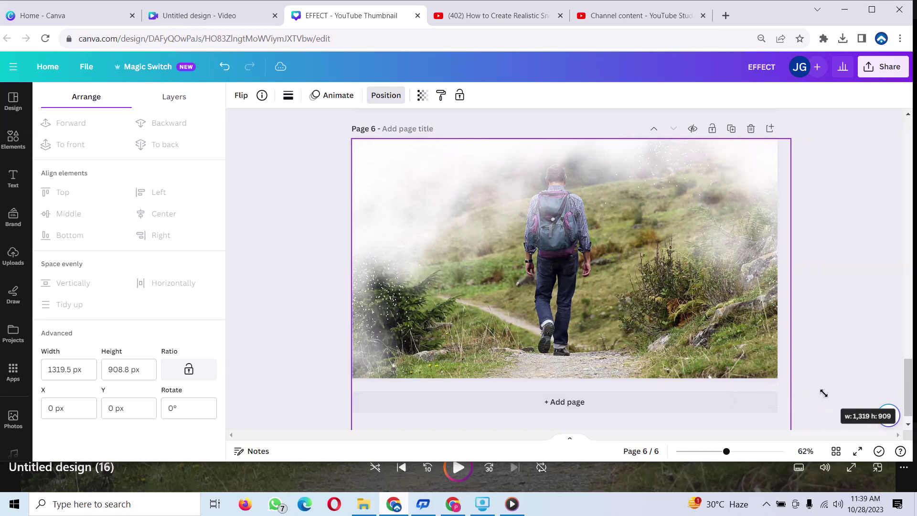
{"action": "left_click", "coordinate": [13, 139]}
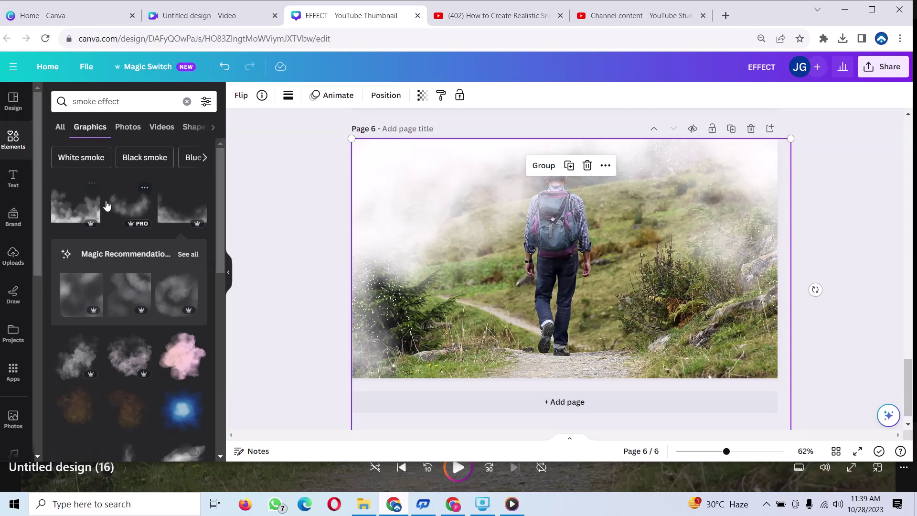
{"action": "key", "text": "Tab"}
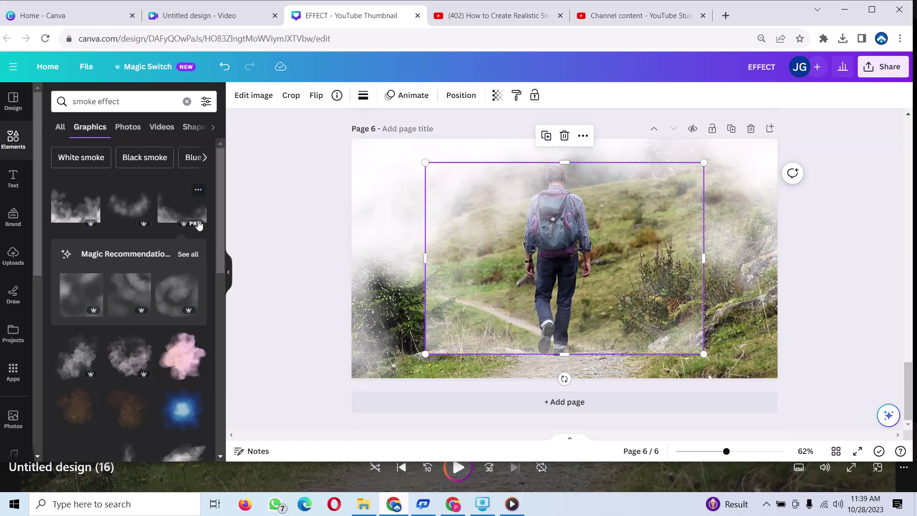
Add another smoke graphic and align it middle and center with the hiker photo
{"action": "left_click", "coordinate": [190, 209]}
{"action": "left_click", "coordinate": [190, 209]}
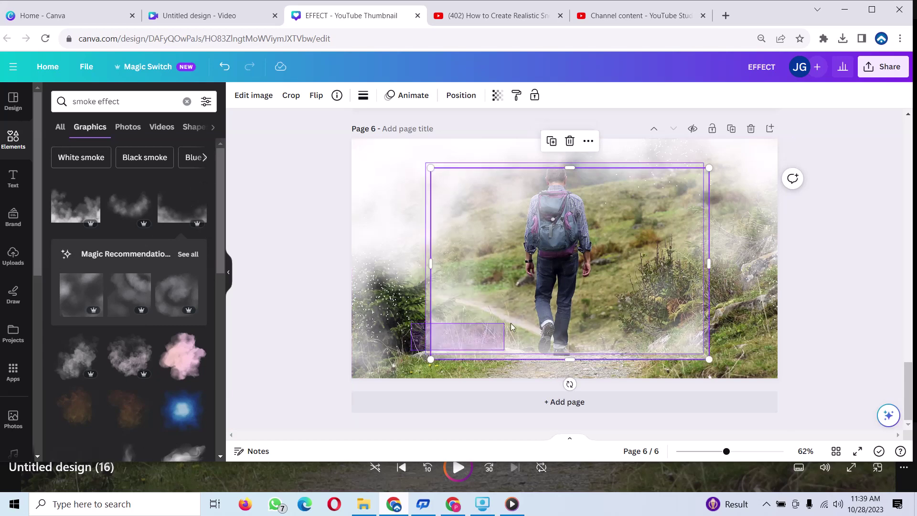
{"action": "left_click_drag", "start_coordinate": [412, 354], "coordinate": [523, 322]}
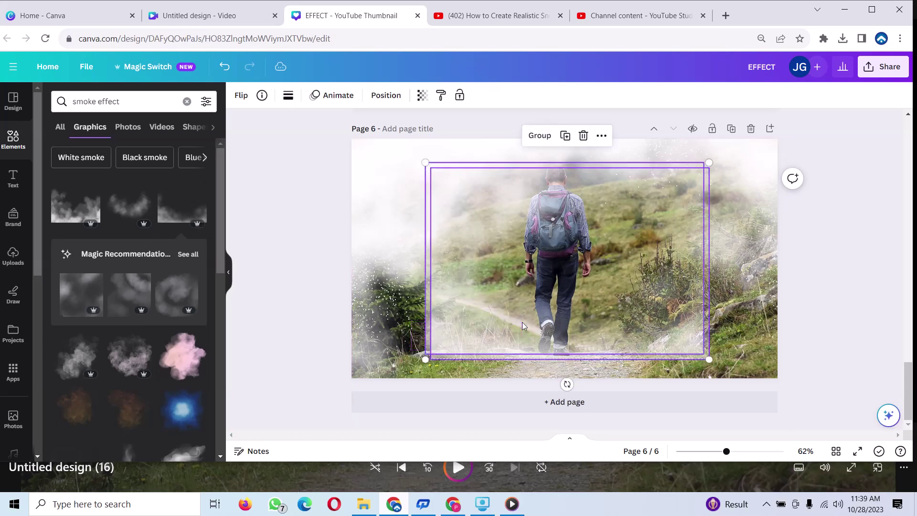
{"action": "left_click", "coordinate": [387, 95]}
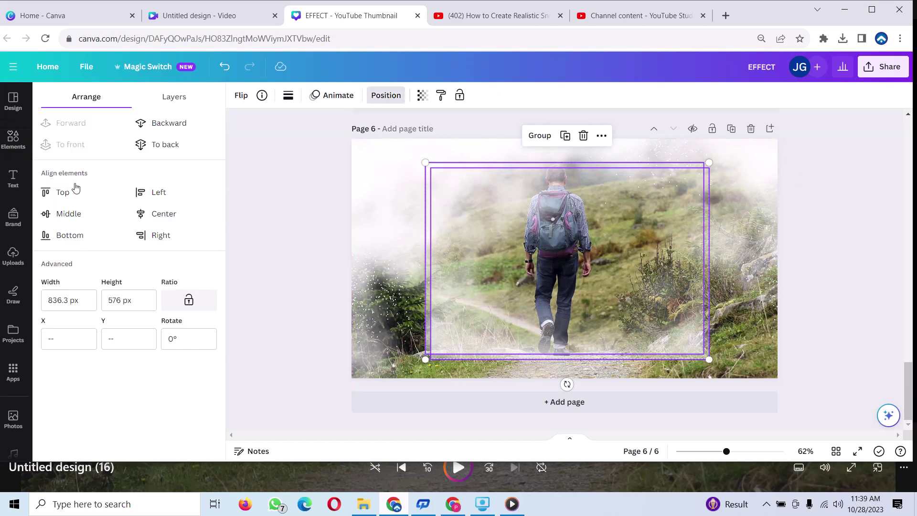
{"action": "left_click", "coordinate": [65, 215]}
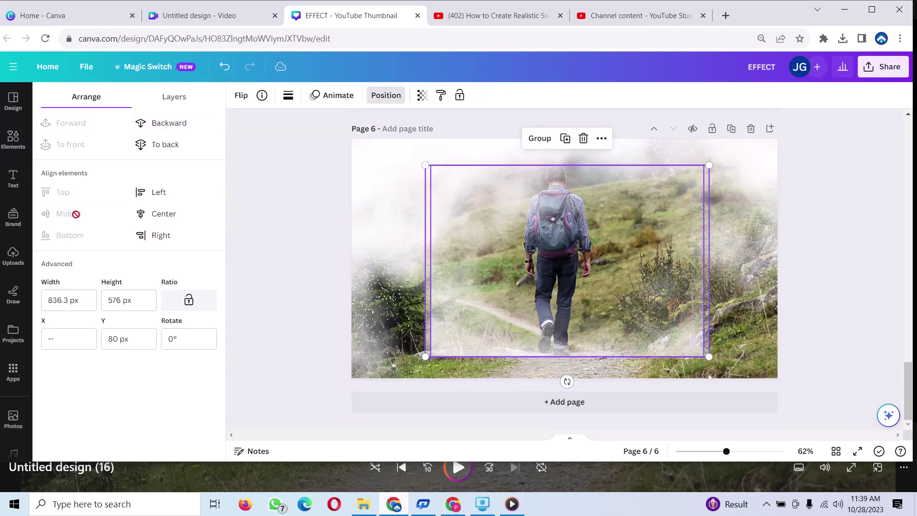
{"action": "left_click", "coordinate": [164, 215]}
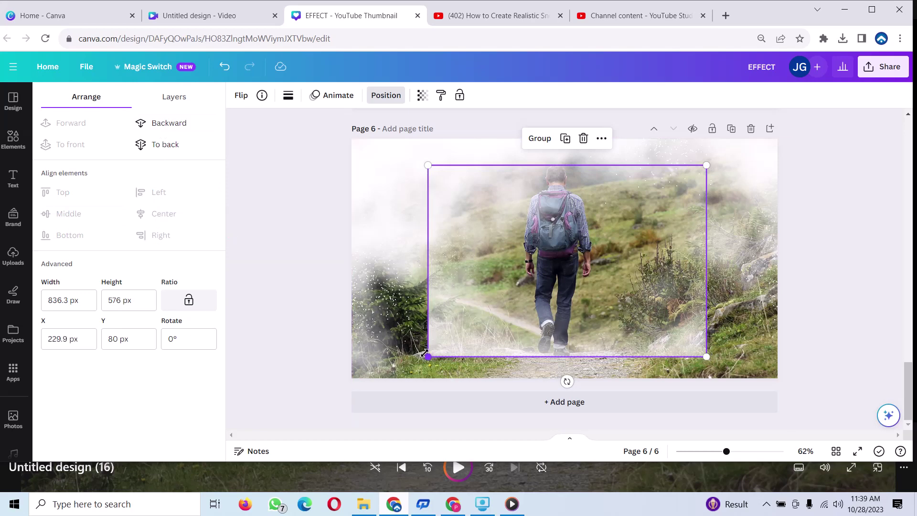
Enlarge the smoke and photo together to about 1408.7 × 970.3 px, overflowing the page
{"action": "left_click_drag", "start_coordinate": [406, 362], "coordinate": [371, 393]}
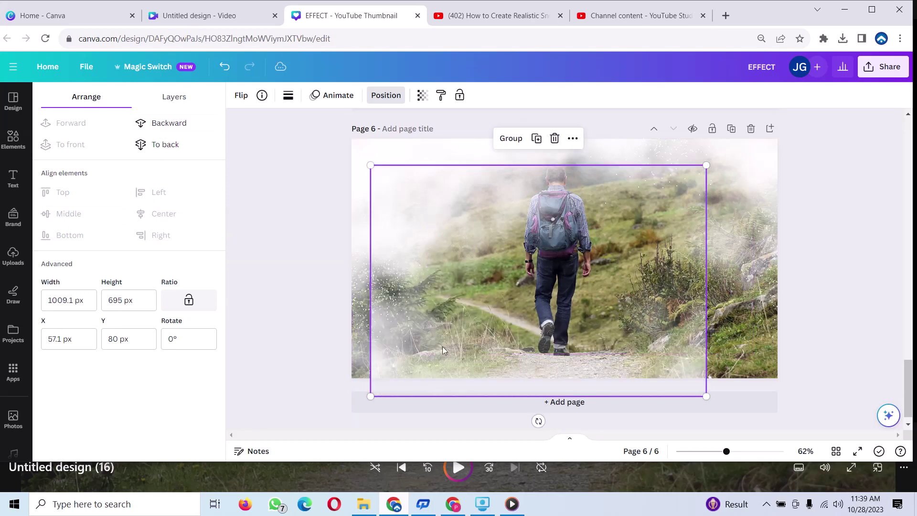
{"action": "mouse_move", "coordinate": [442, 346]}
{"action": "left_mouse_down"}
{"action": "mouse_move", "coordinate": [428, 329]}
{"action": "mouse_move", "coordinate": [418, 338]}
{"action": "left_mouse_up"}
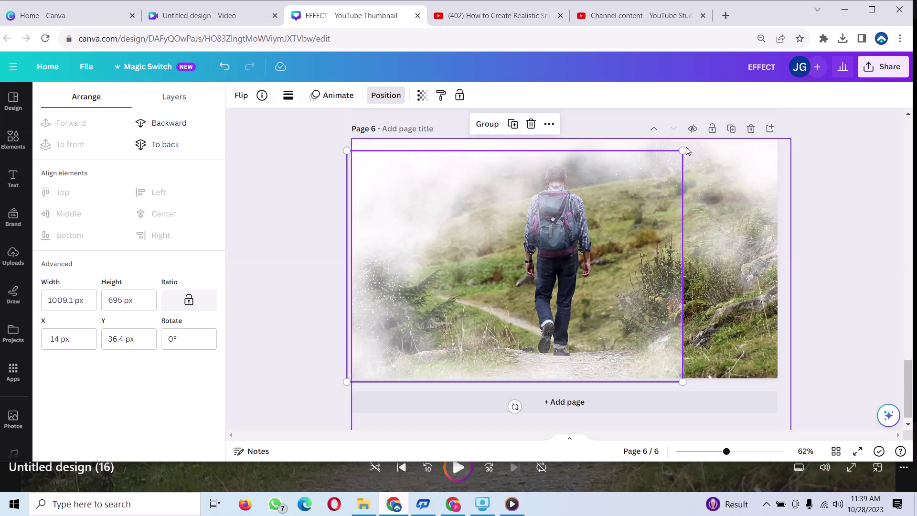
{"action": "left_click_drag", "start_coordinate": [683, 152], "coordinate": [856, 124]}
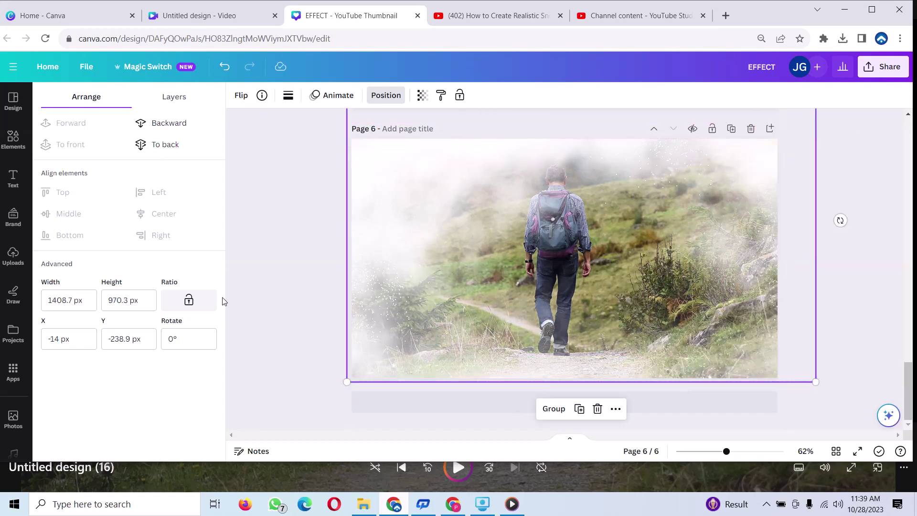
{"action": "left_click", "coordinate": [268, 283]}
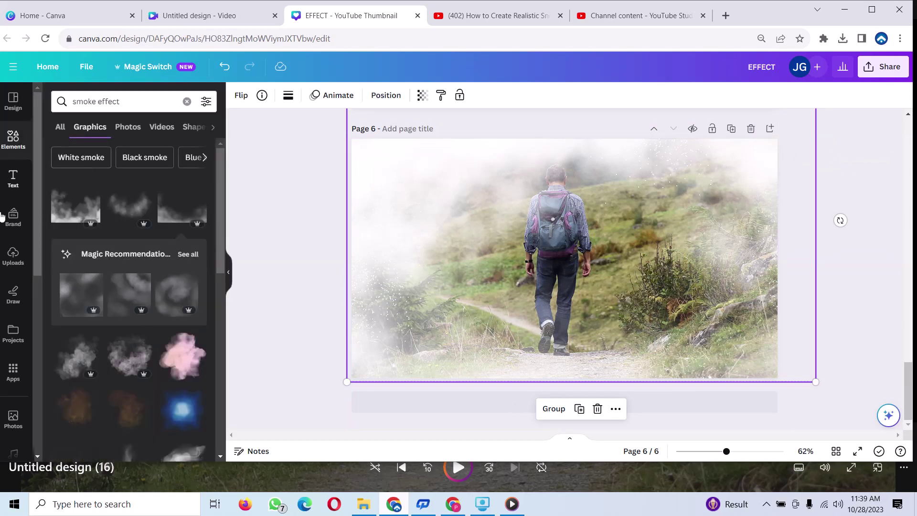
Place the uploaded hiker cutout on top, sized about 1273 × 716 px over the photo's hiker
{"action": "left_click", "coordinate": [14, 258]}
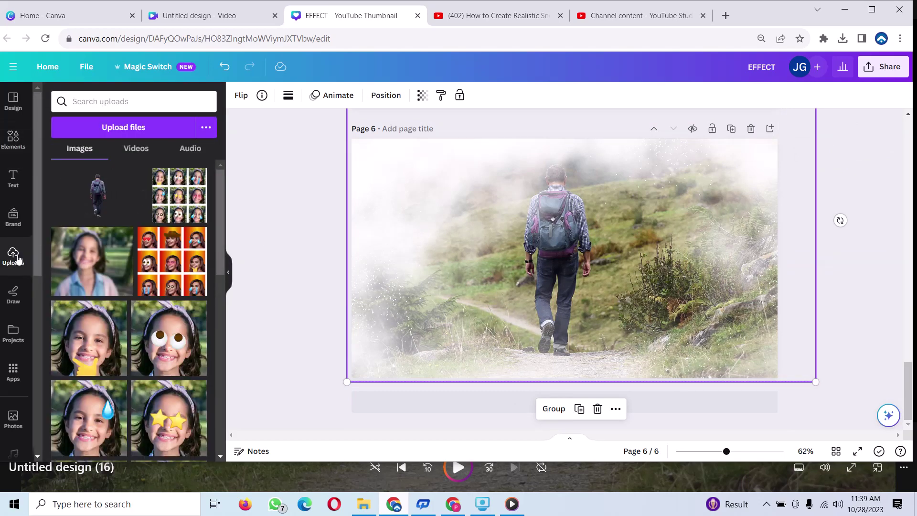
{"action": "left_click", "coordinate": [113, 190]}
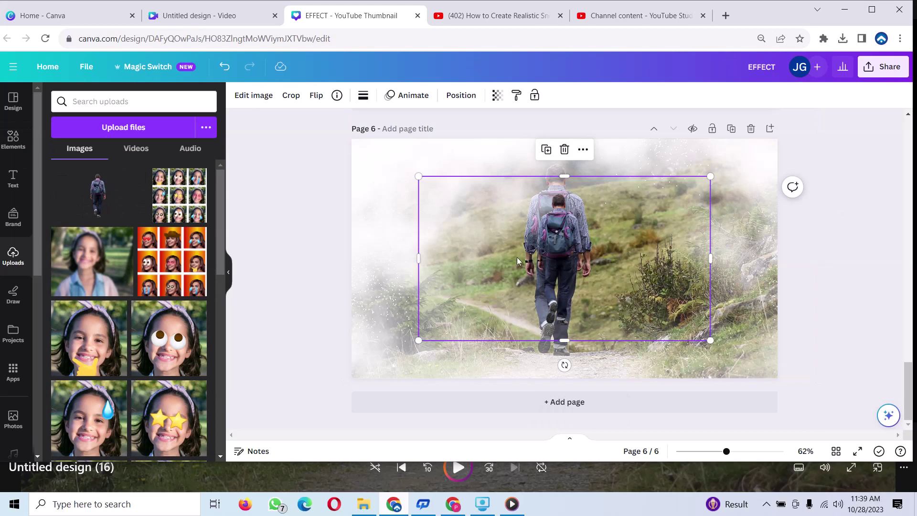
{"action": "left_click_drag", "start_coordinate": [517, 257], "coordinate": [458, 220]}
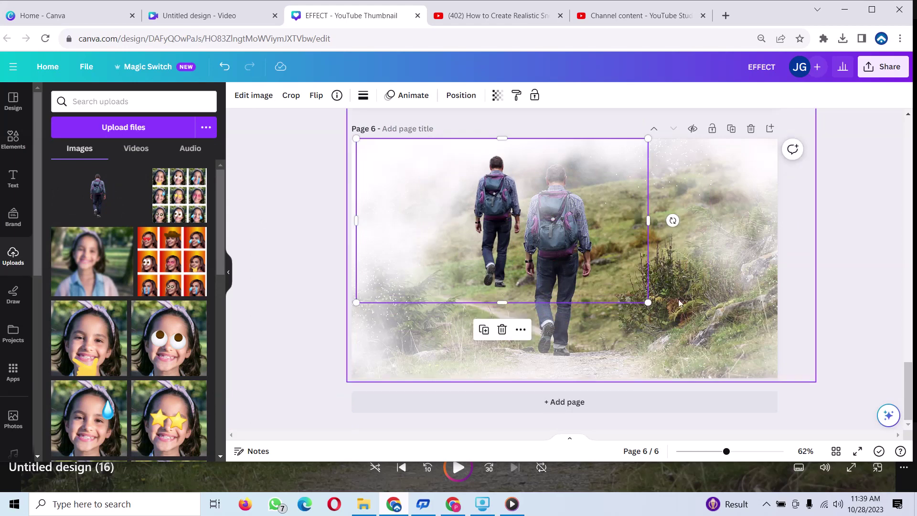
{"action": "left_click_drag", "start_coordinate": [648, 302], "coordinate": [778, 375]}
{"action": "left_click_drag", "start_coordinate": [637, 302], "coordinate": [636, 299]}
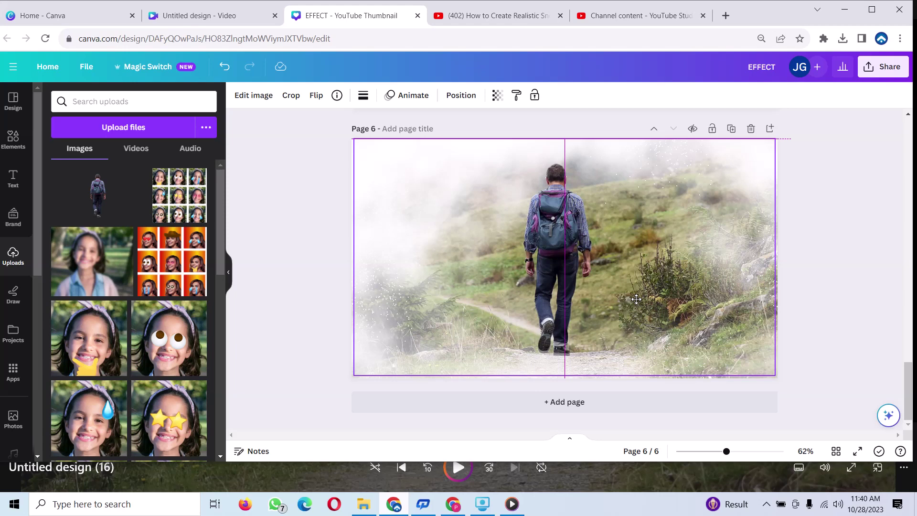
{"action": "left_click_drag", "start_coordinate": [636, 299], "coordinate": [653, 300]}
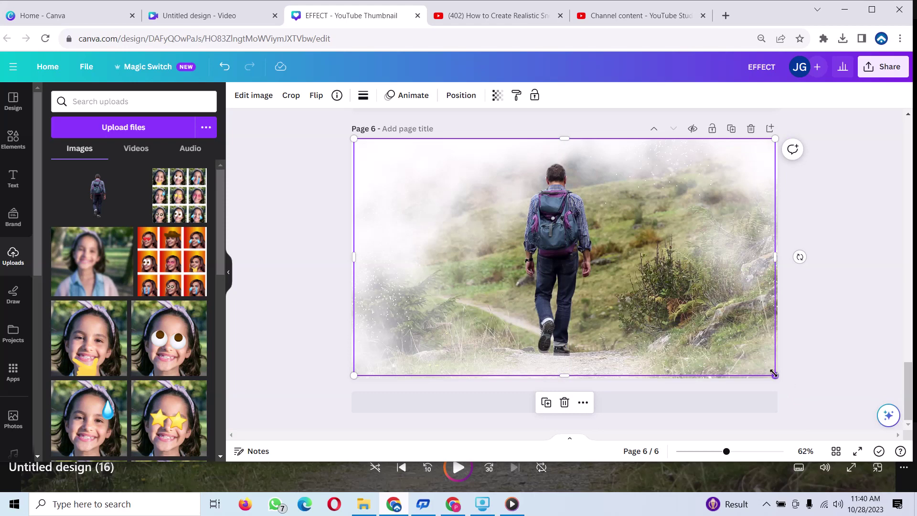
{"action": "left_click_drag", "start_coordinate": [775, 375], "coordinate": [778, 377]}
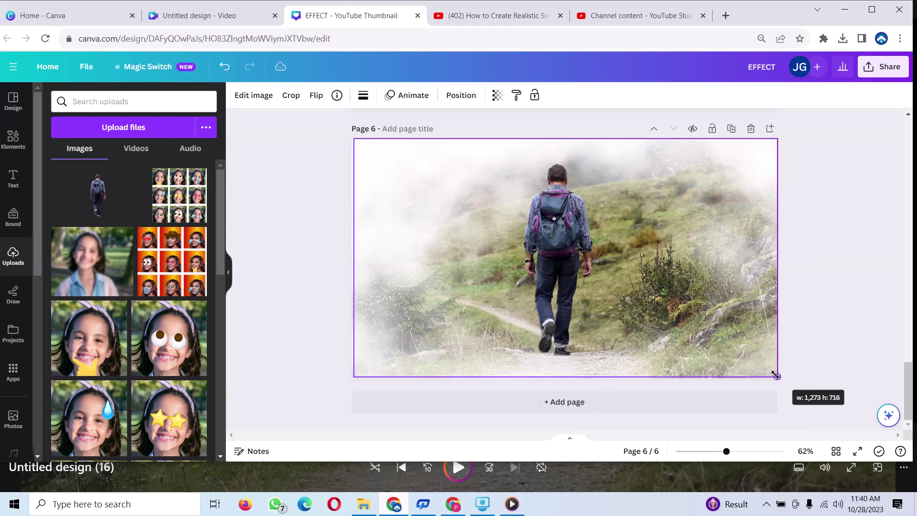
Replace the smoke effect search with the recent Elements search 'snow overlay'
{"action": "left_click", "coordinate": [16, 149]}
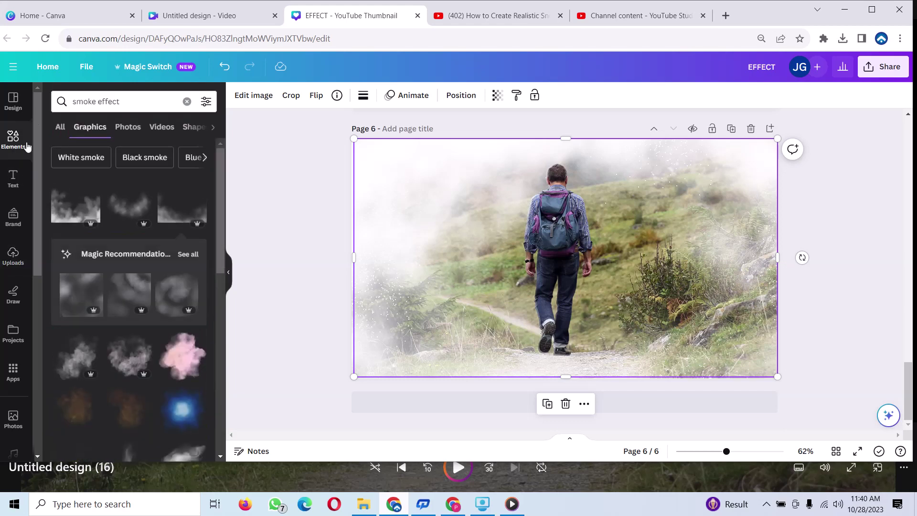
{"action": "left_click", "coordinate": [187, 102]}
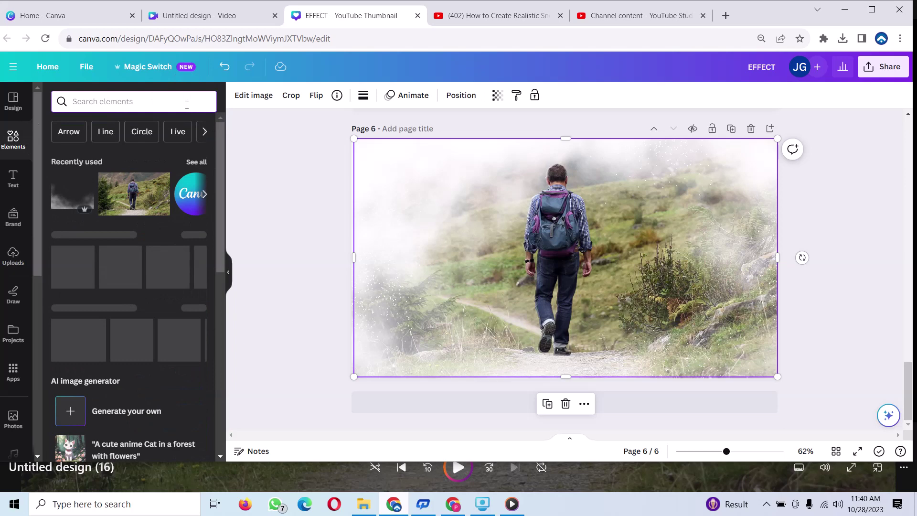
{"action": "type", "text": "s"}
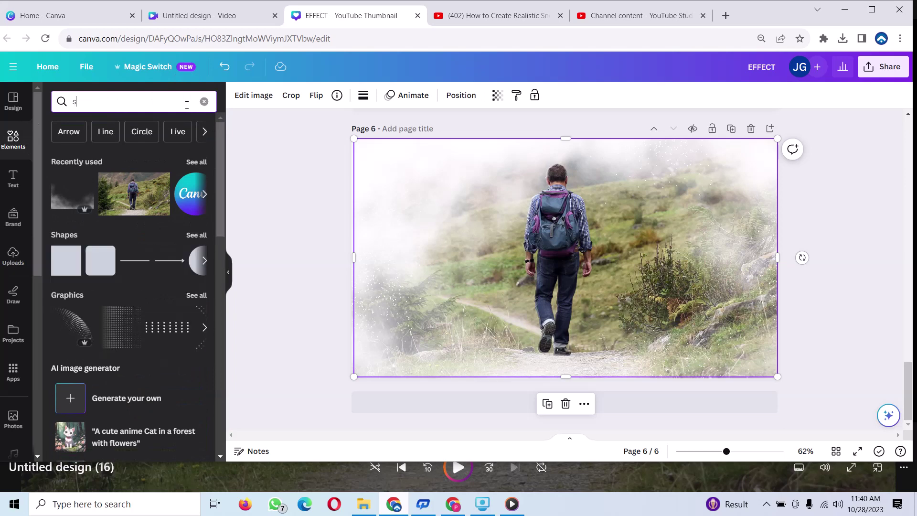
{"action": "type", "text": "n"}
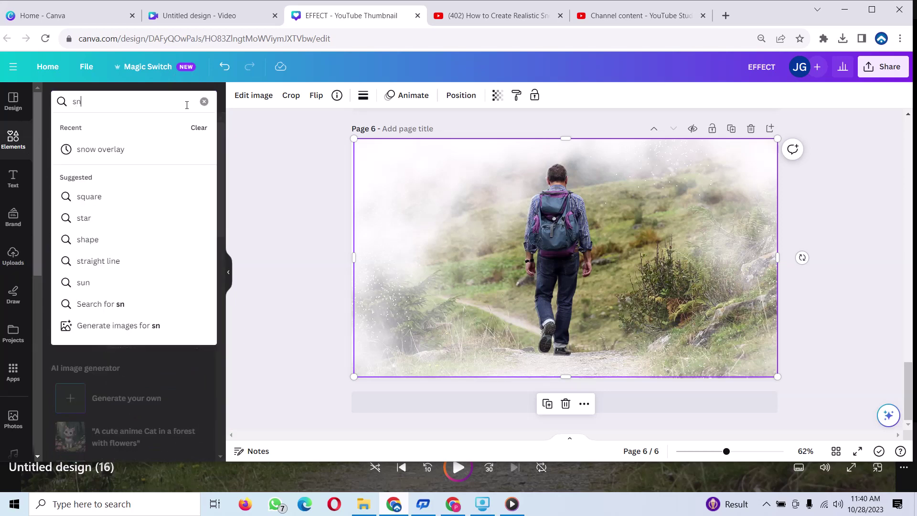
{"action": "left_click", "coordinate": [93, 151]}
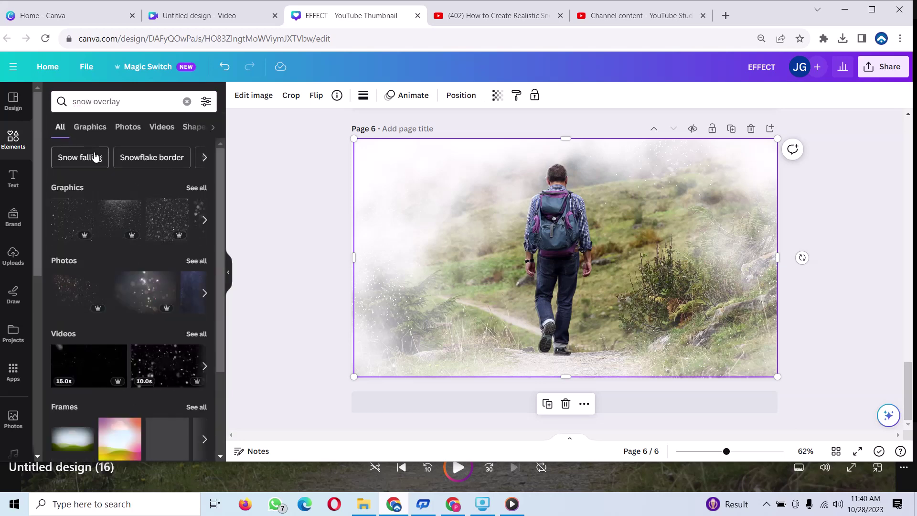
Add a snow overlay graphic and stretch it to full page height
{"action": "left_click", "coordinate": [156, 229]}
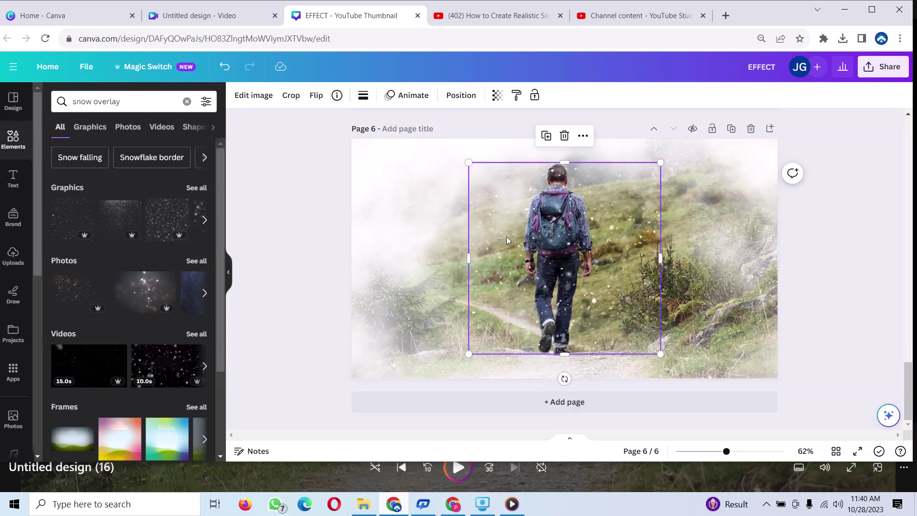
{"action": "mouse_move", "coordinate": [506, 237]}
{"action": "left_mouse_down"}
{"action": "mouse_move", "coordinate": [481, 237]}
{"action": "mouse_move", "coordinate": [476, 264]}
{"action": "left_mouse_up"}
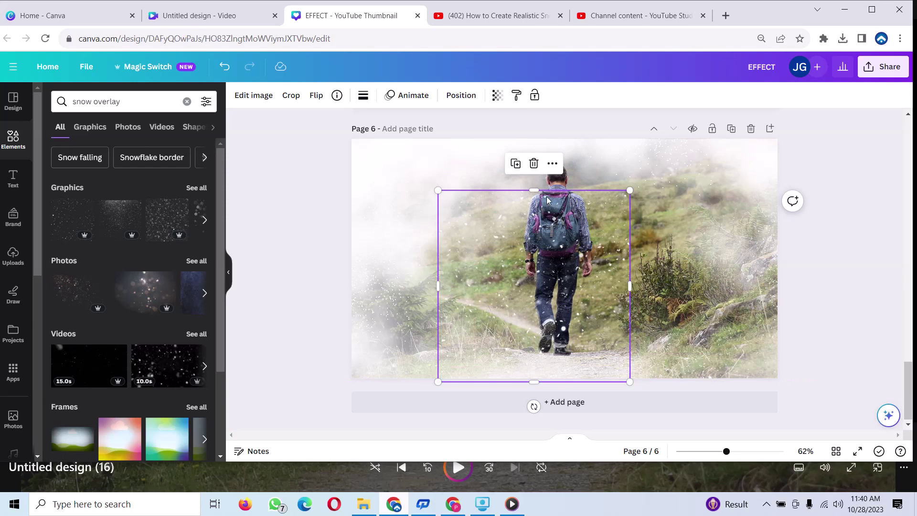
{"action": "left_click_drag", "start_coordinate": [536, 190], "coordinate": [529, 135]}
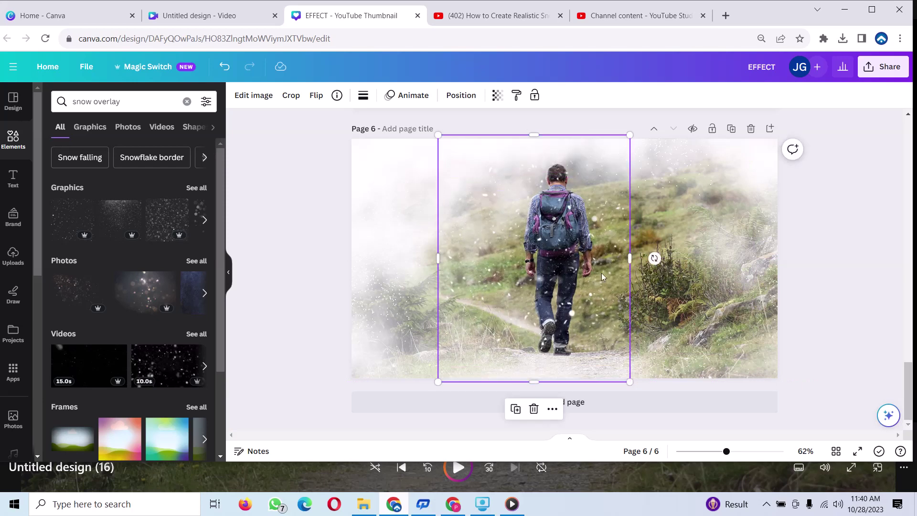
Duplicate the snow overlay twice, placing copies over the right and left of the scene
{"action": "left_click", "coordinate": [516, 409]}
{"action": "left_click_drag", "start_coordinate": [522, 336], "coordinate": [660, 331]}
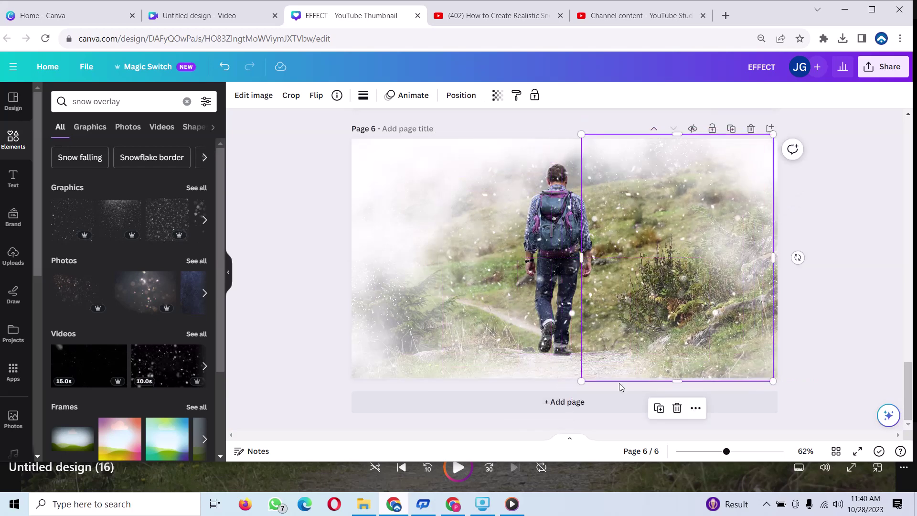
{"action": "left_click", "coordinate": [659, 409]}
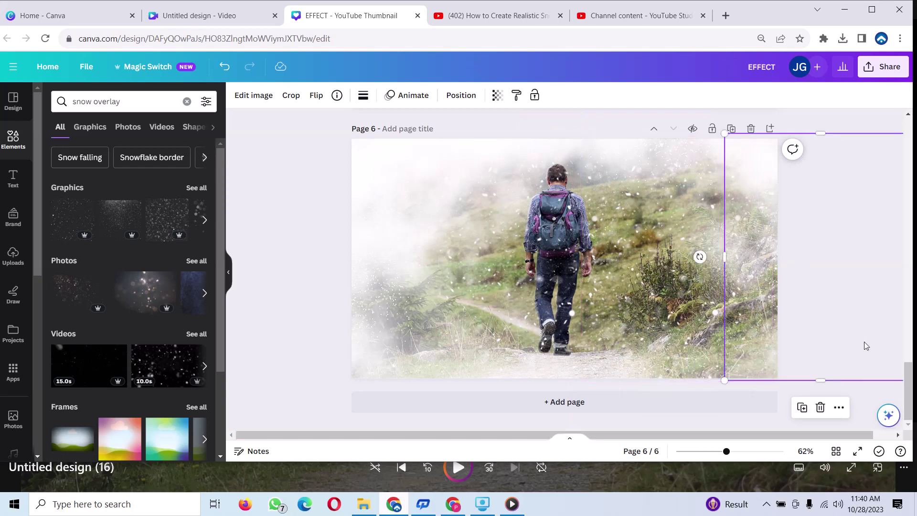
{"action": "mouse_move", "coordinate": [867, 346]}
{"action": "left_mouse_down"}
{"action": "mouse_move", "coordinate": [496, 354]}
{"action": "mouse_move", "coordinate": [495, 347]}
{"action": "left_mouse_up"}
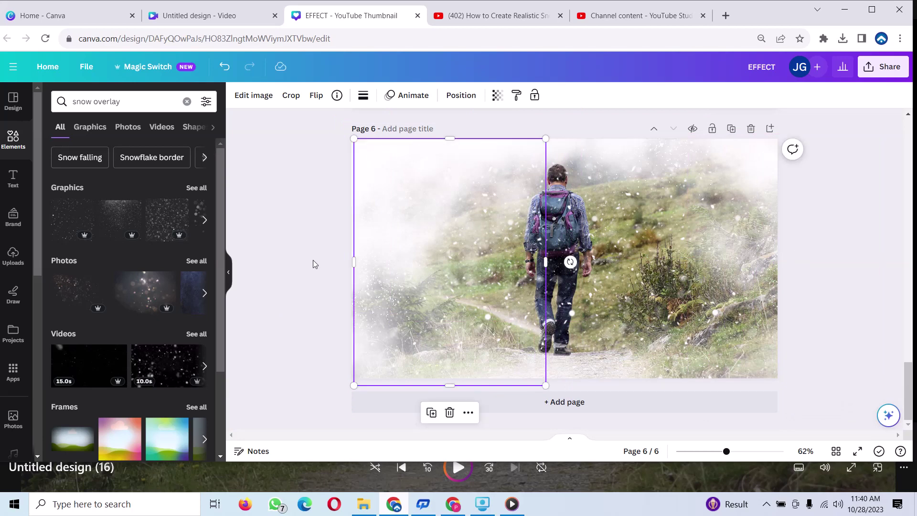
{"action": "left_click", "coordinate": [303, 242]}
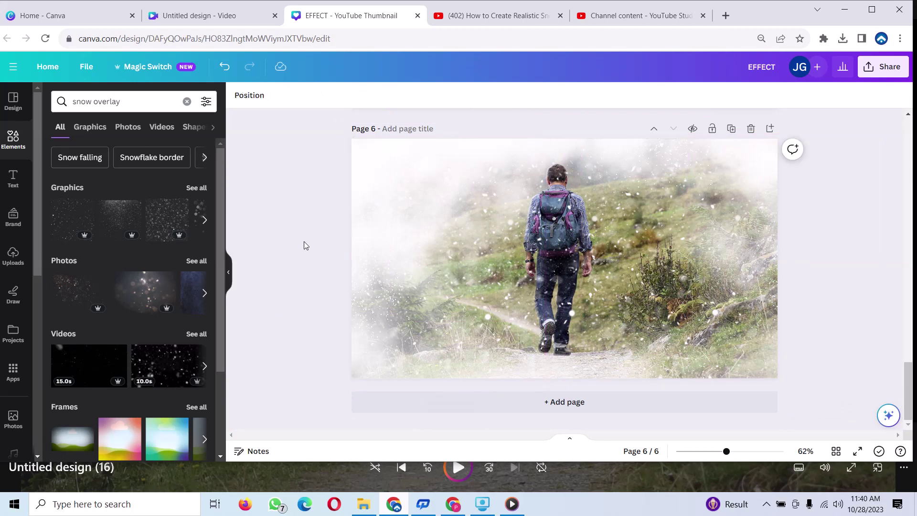